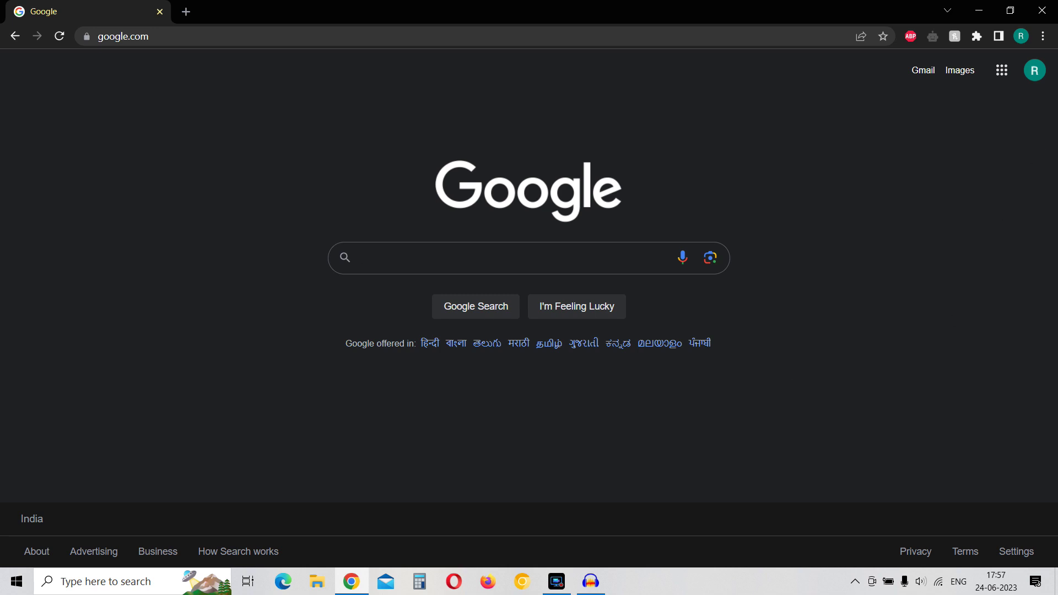
# Open Chrome's three-dot main menu from the toolbar.
pyautogui.click(1043, 39)
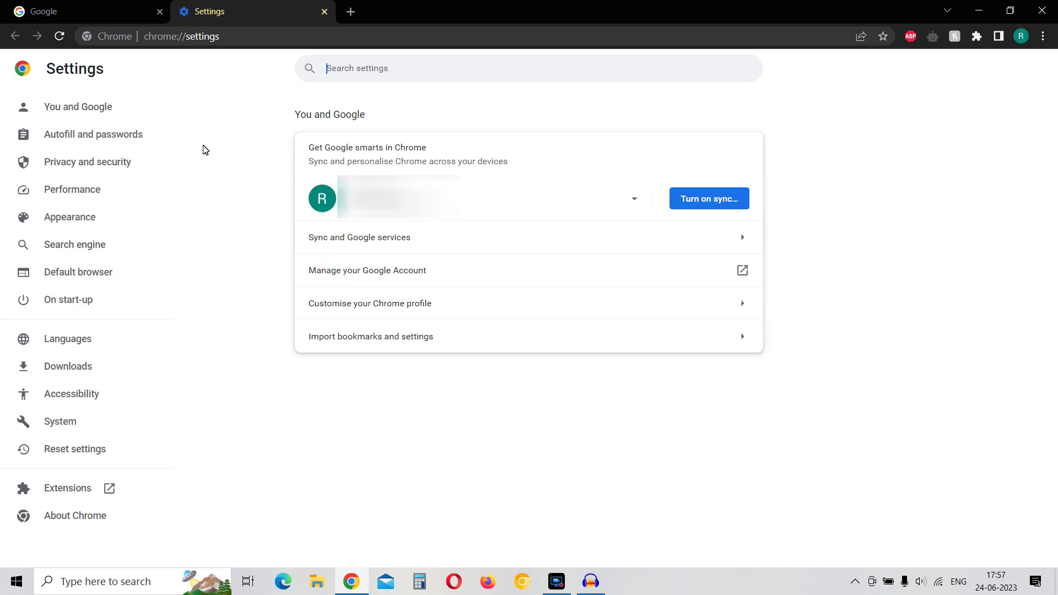
# Go to Autofill and passwords in Settings and open the saved Password Manager.
pyautogui.click(98, 139)
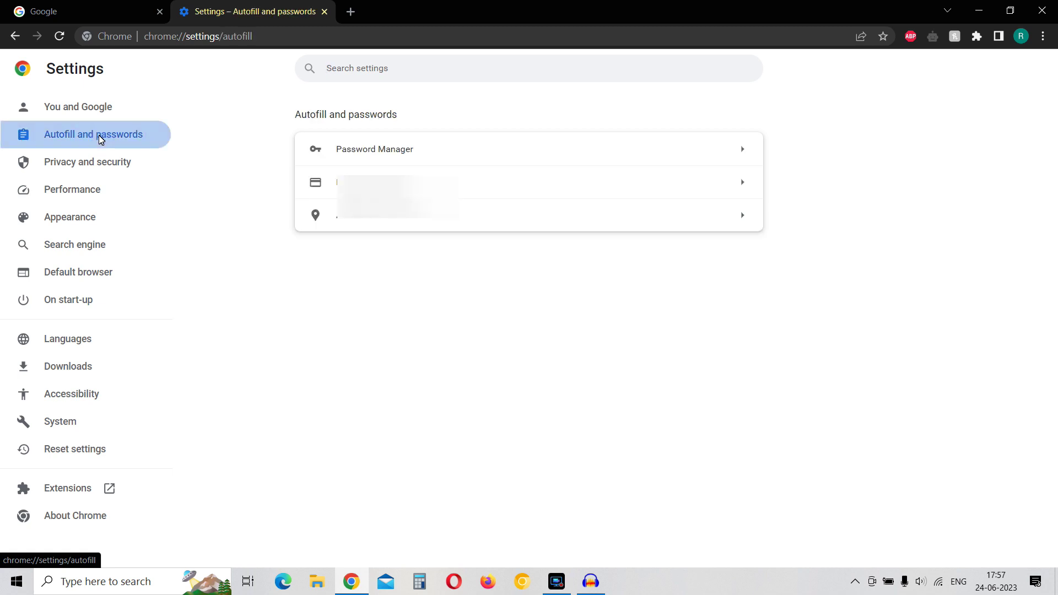
pyautogui.click(419, 154)
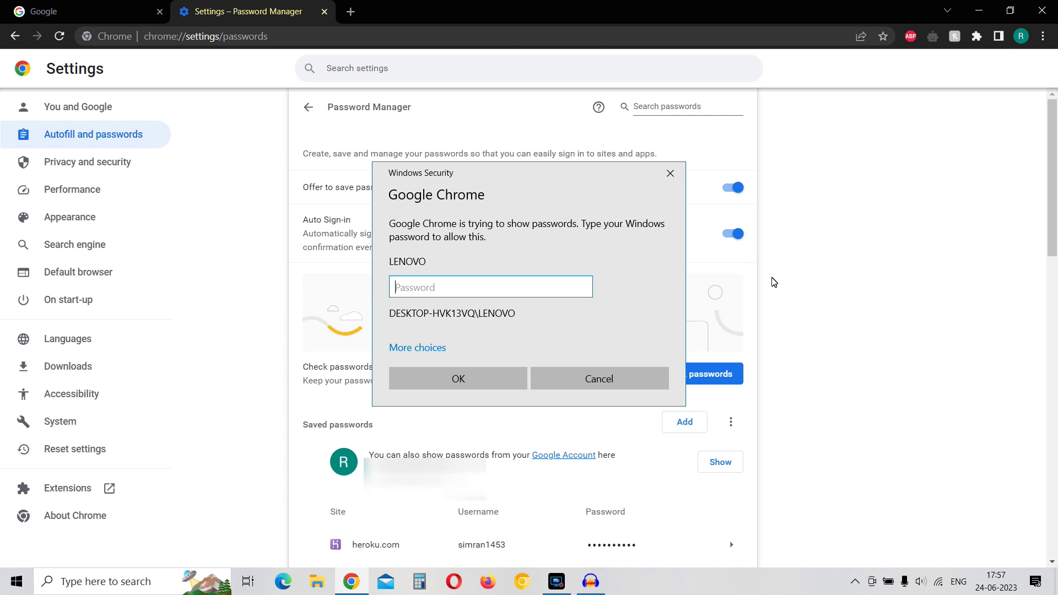
pyautogui.write('•')
pyautogui.write('•••••')
pyautogui.press('Return')
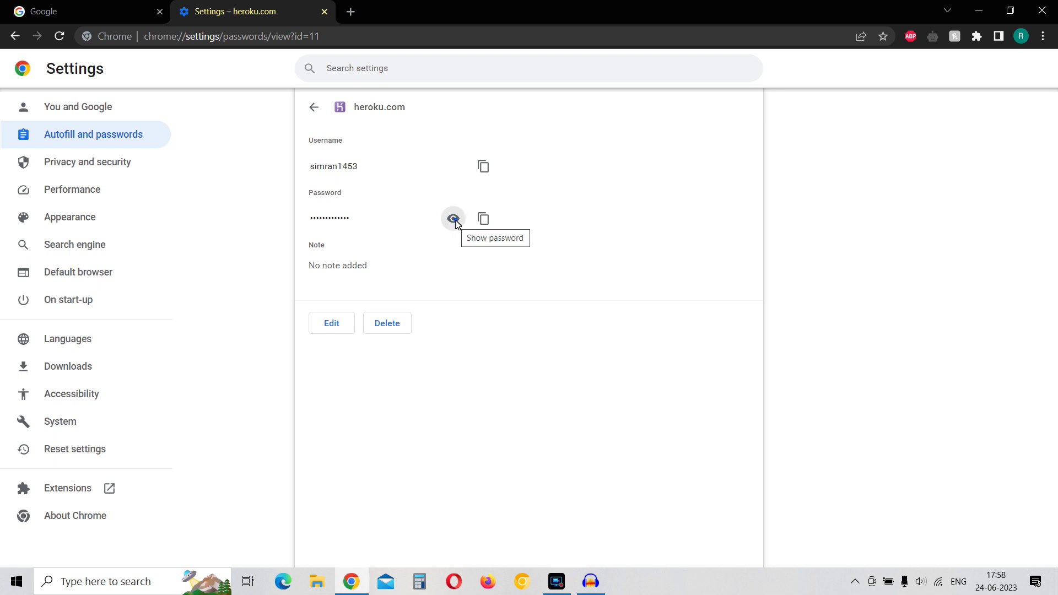
pyautogui.click(454, 221)
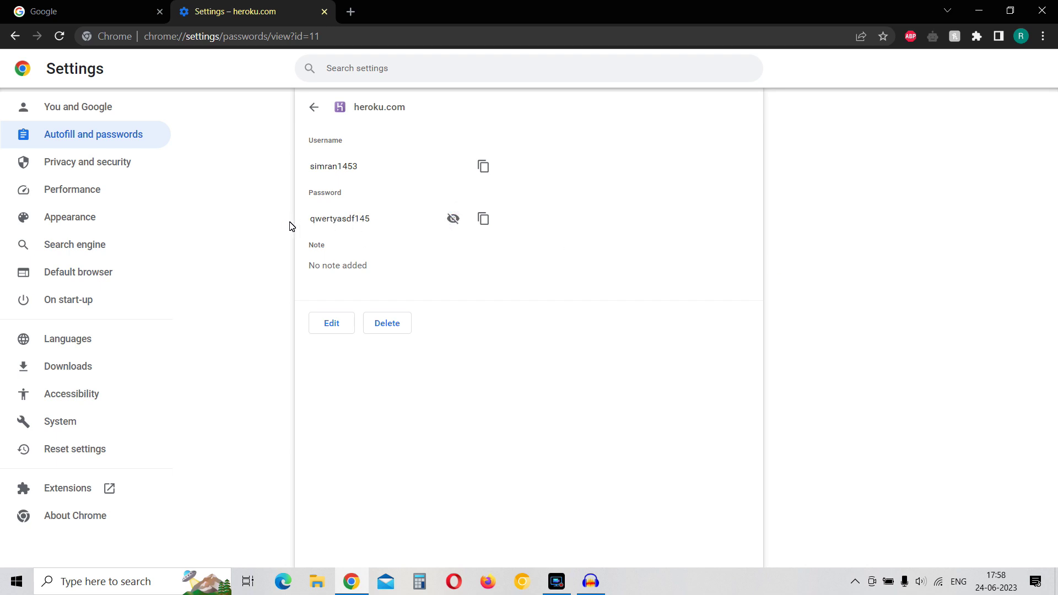